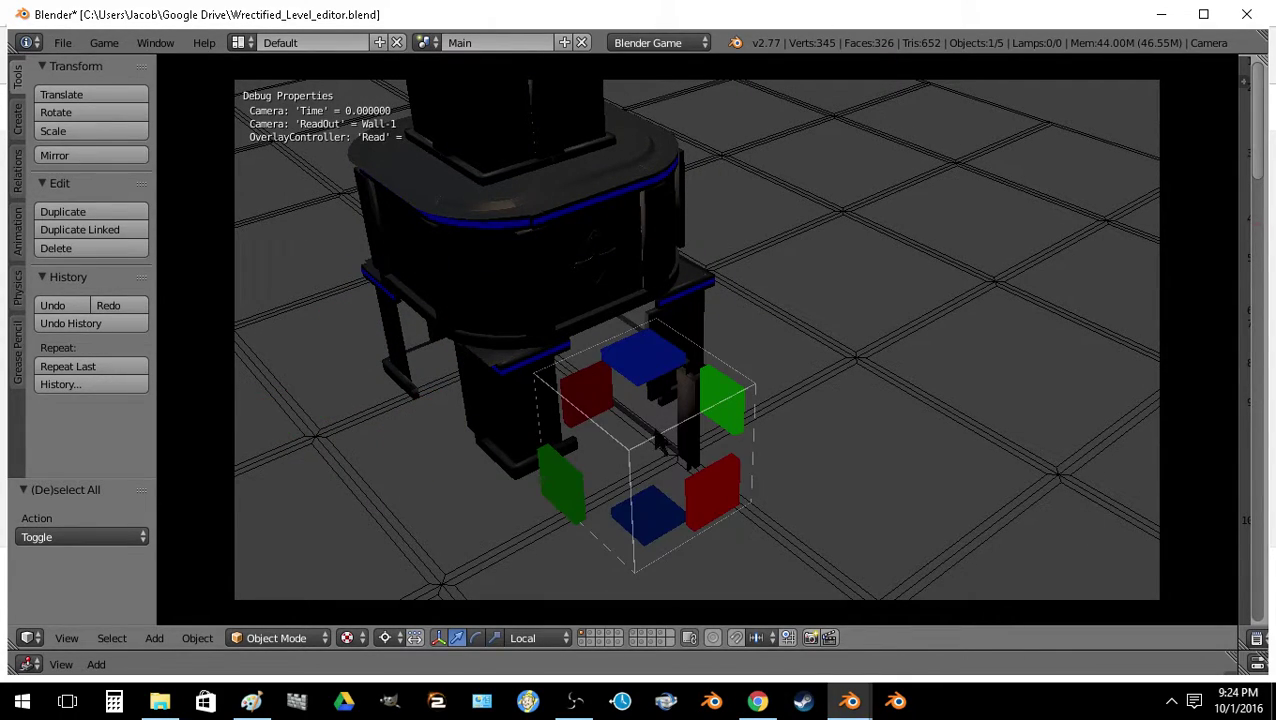
Rotate the selected wall piece at the near corner of the tower's lowest level in quarter turns
scroll(662, 530, "down", 1)
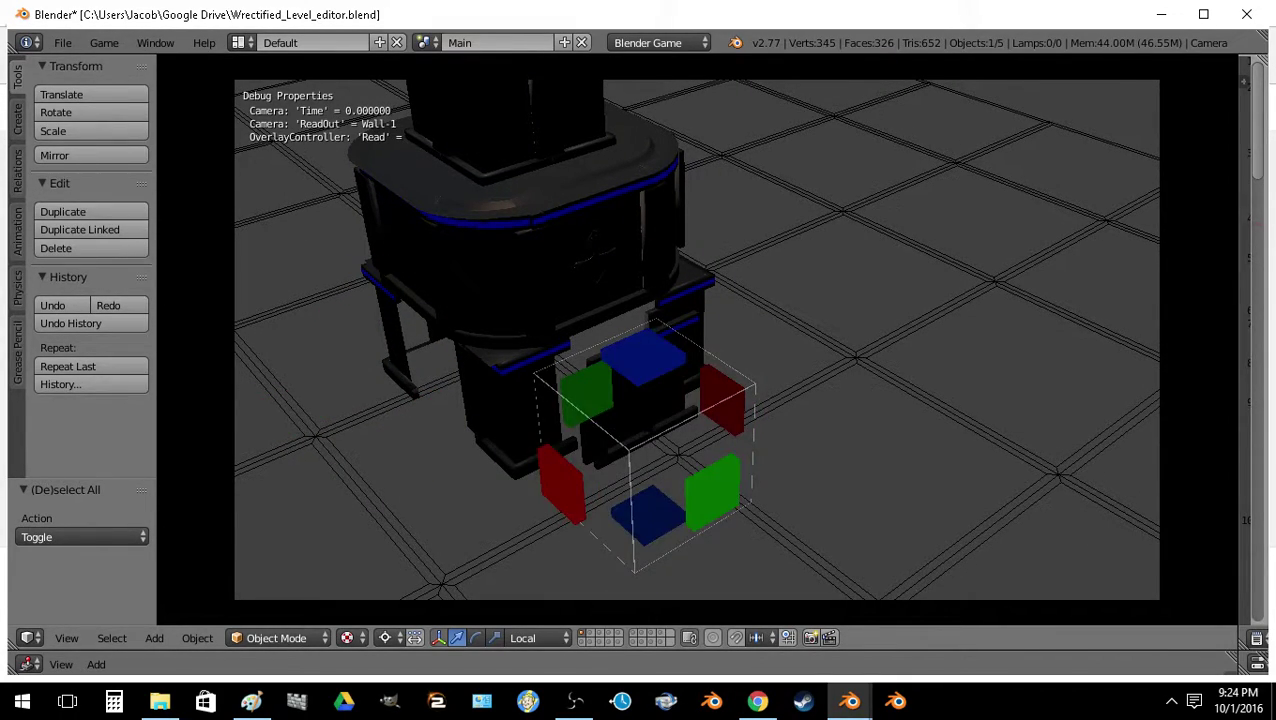
scroll(645, 445, "down", 1)
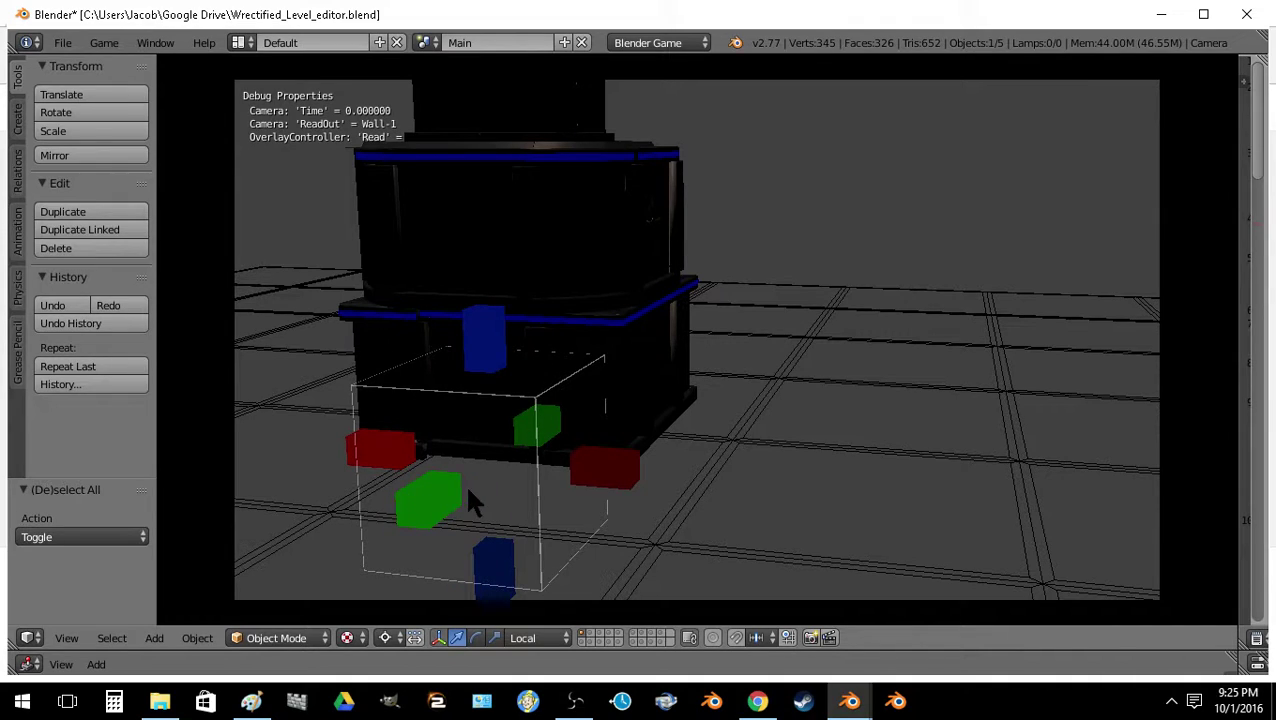
Examine the selected wall piece and its axis handles around the tower's lowest level from several angles
key("Down")
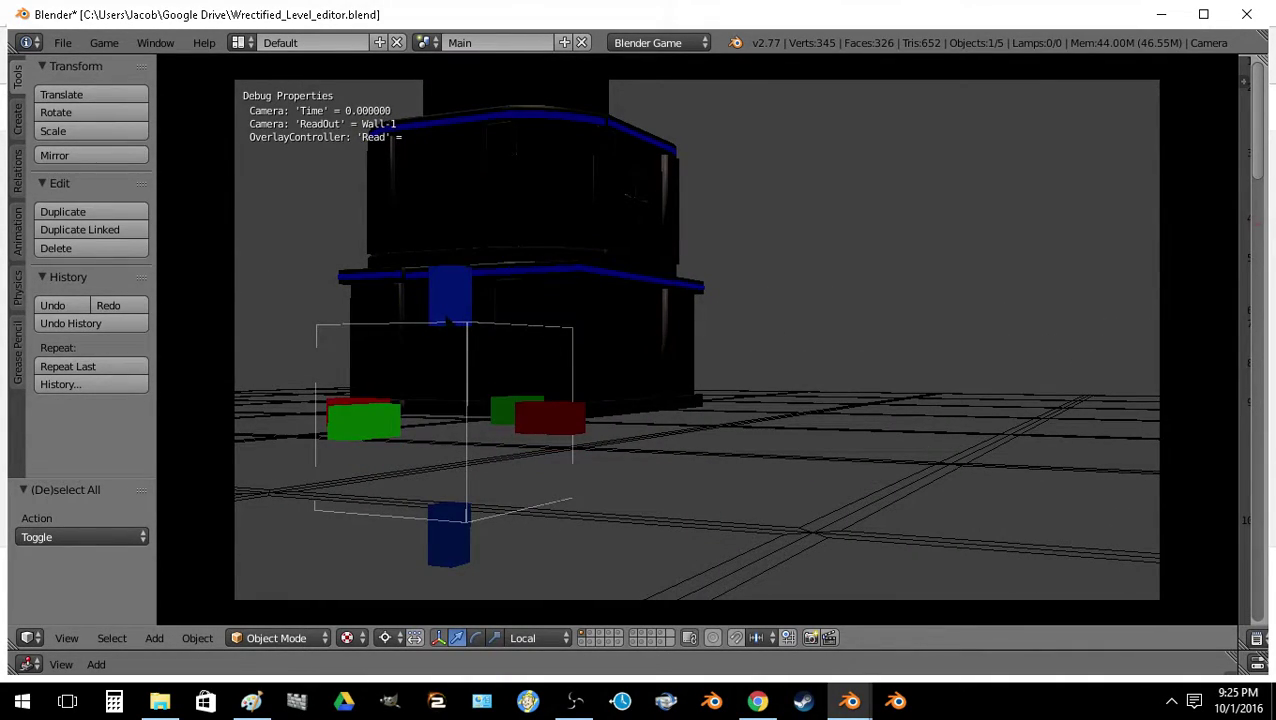
key("Right")
key("Up")
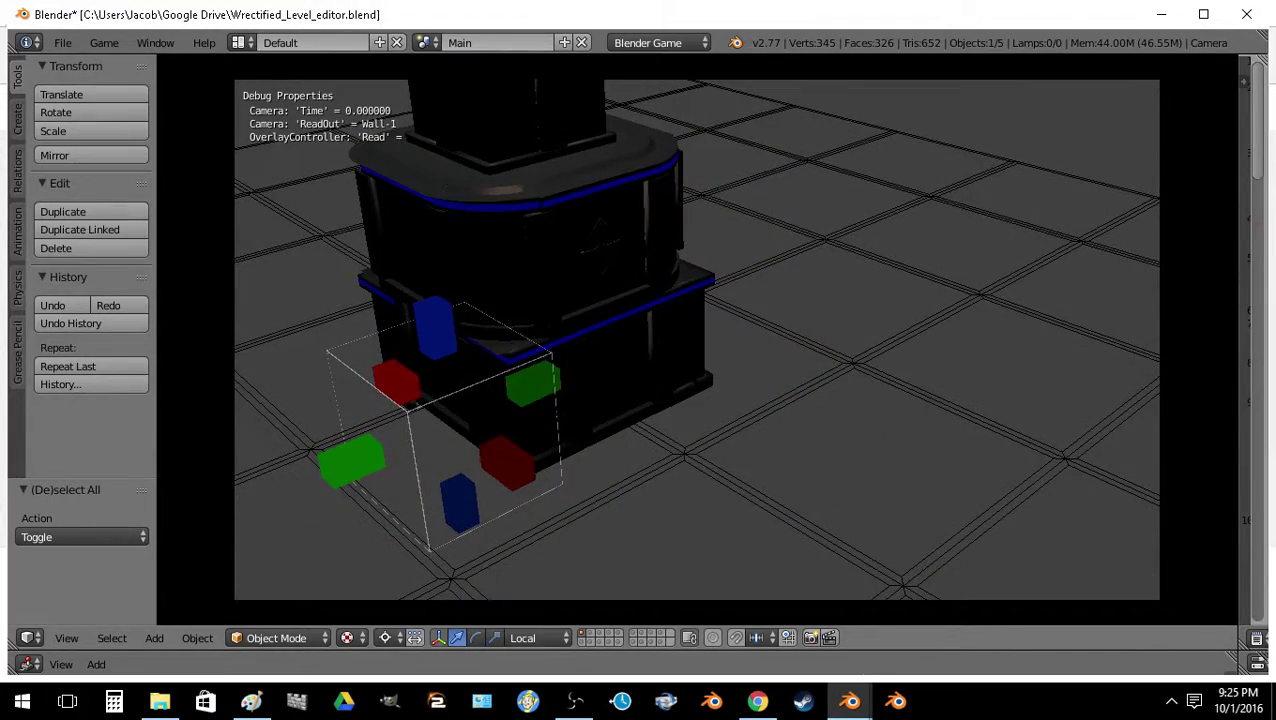
key("Down")
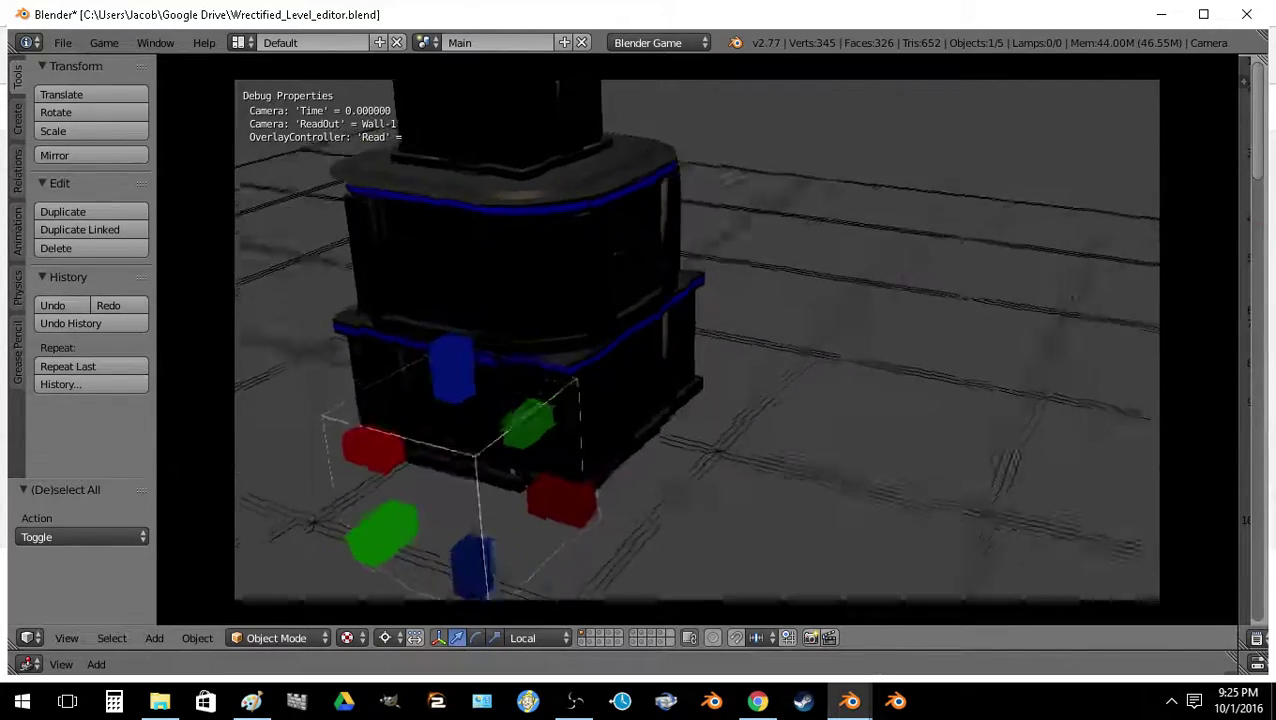
key("Up")
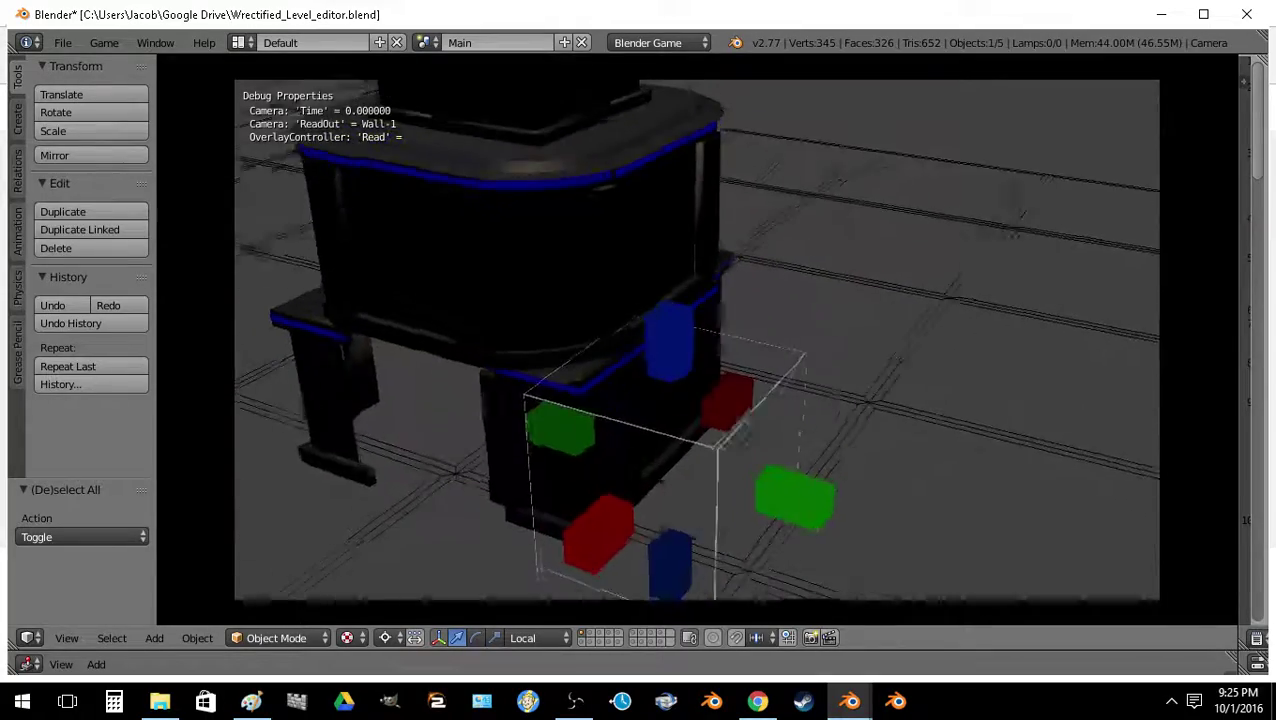
key("Right")
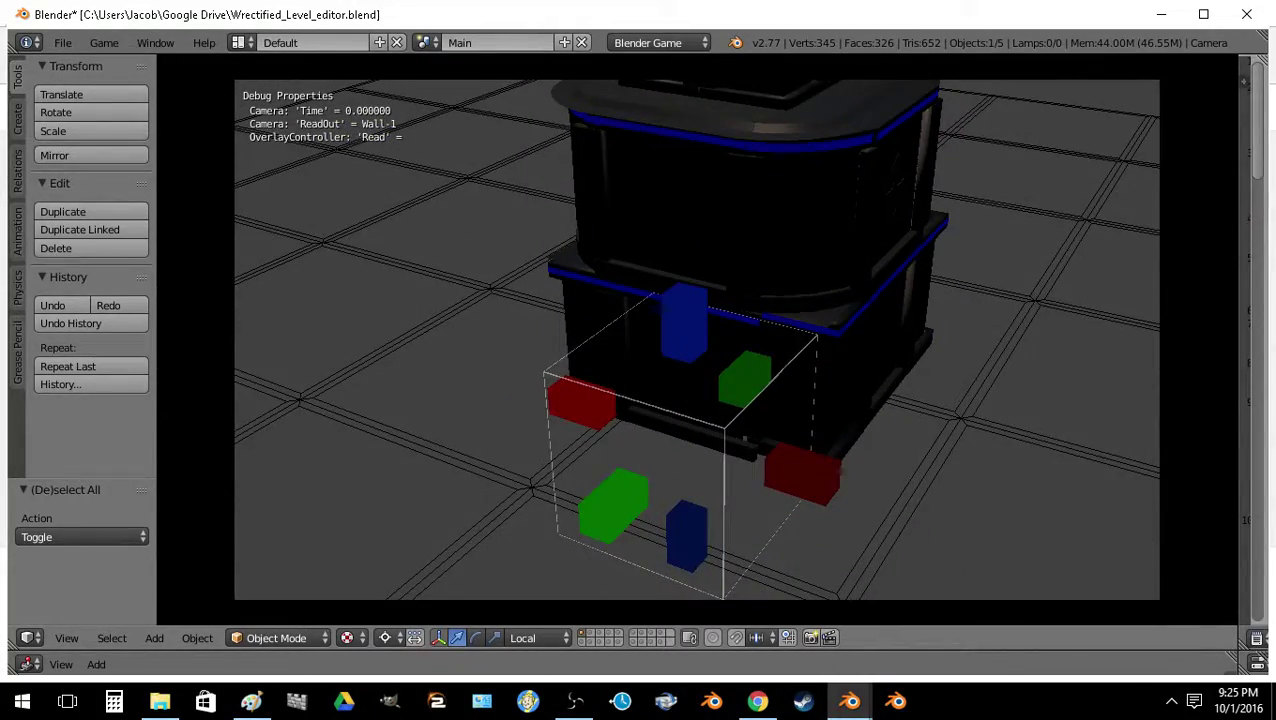
key("Left")
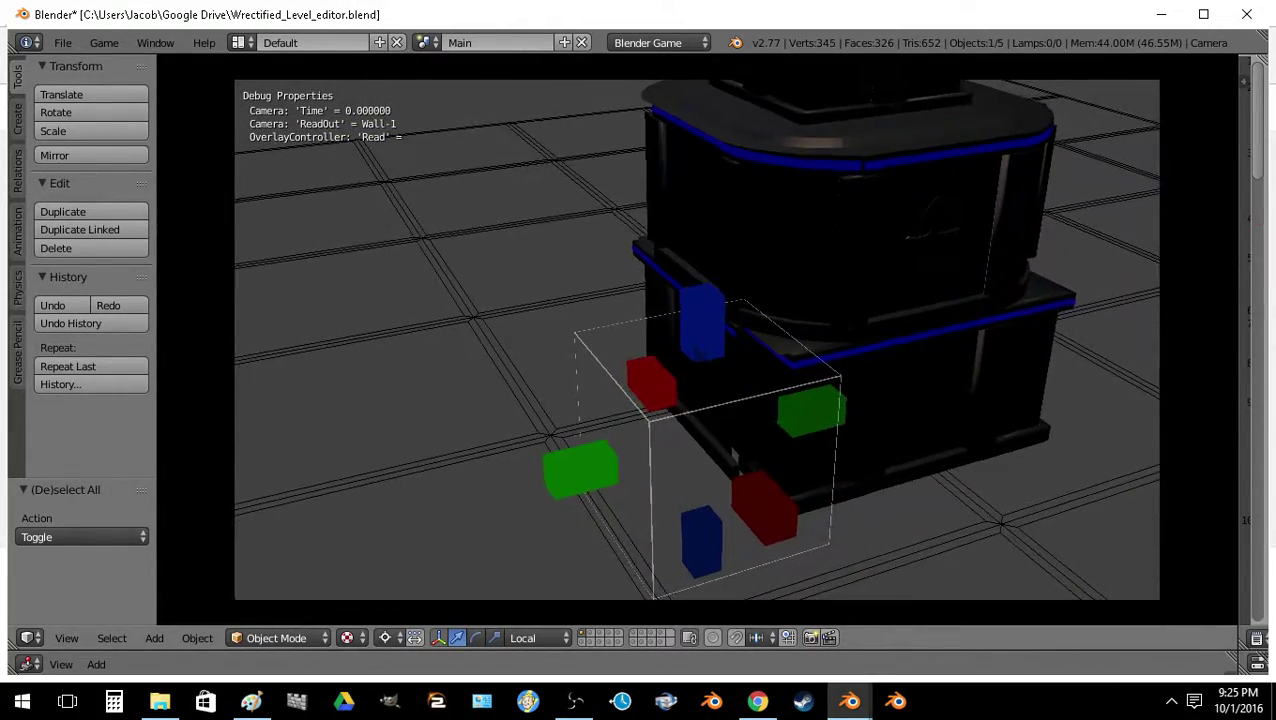
key("Down")
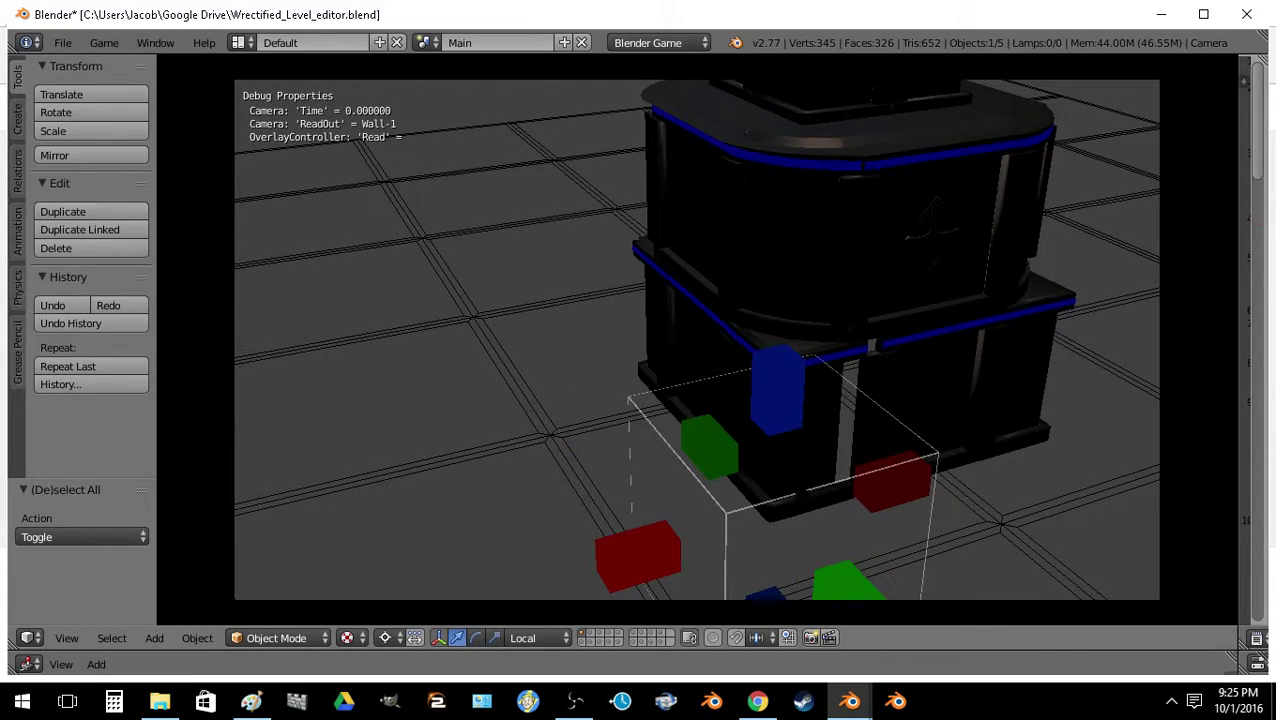
key("Left")
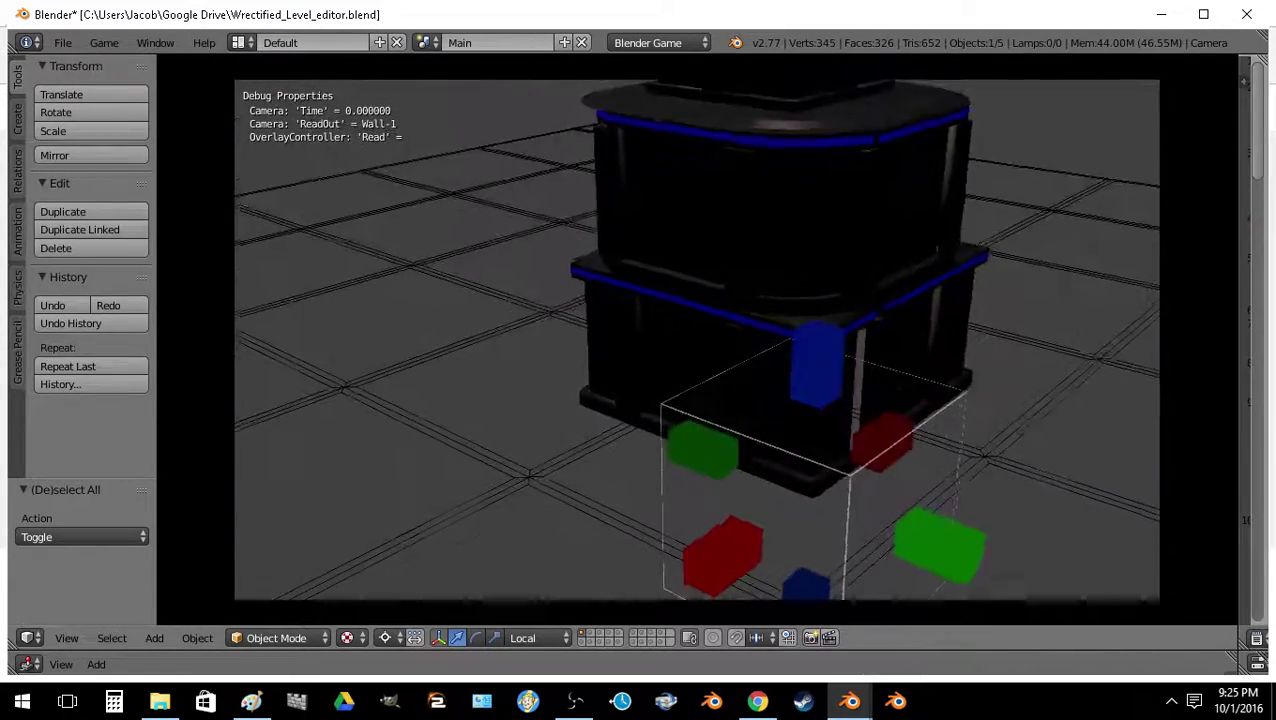
key("Left")
key("Right")
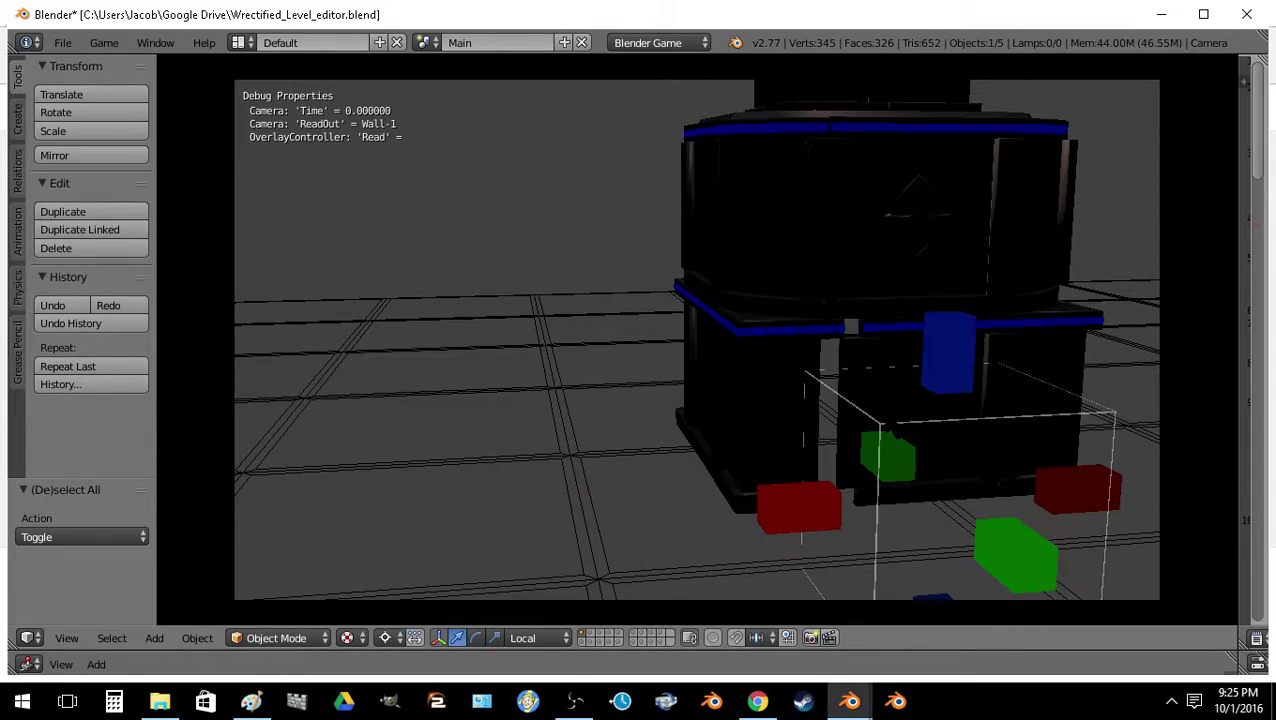
key("Left")
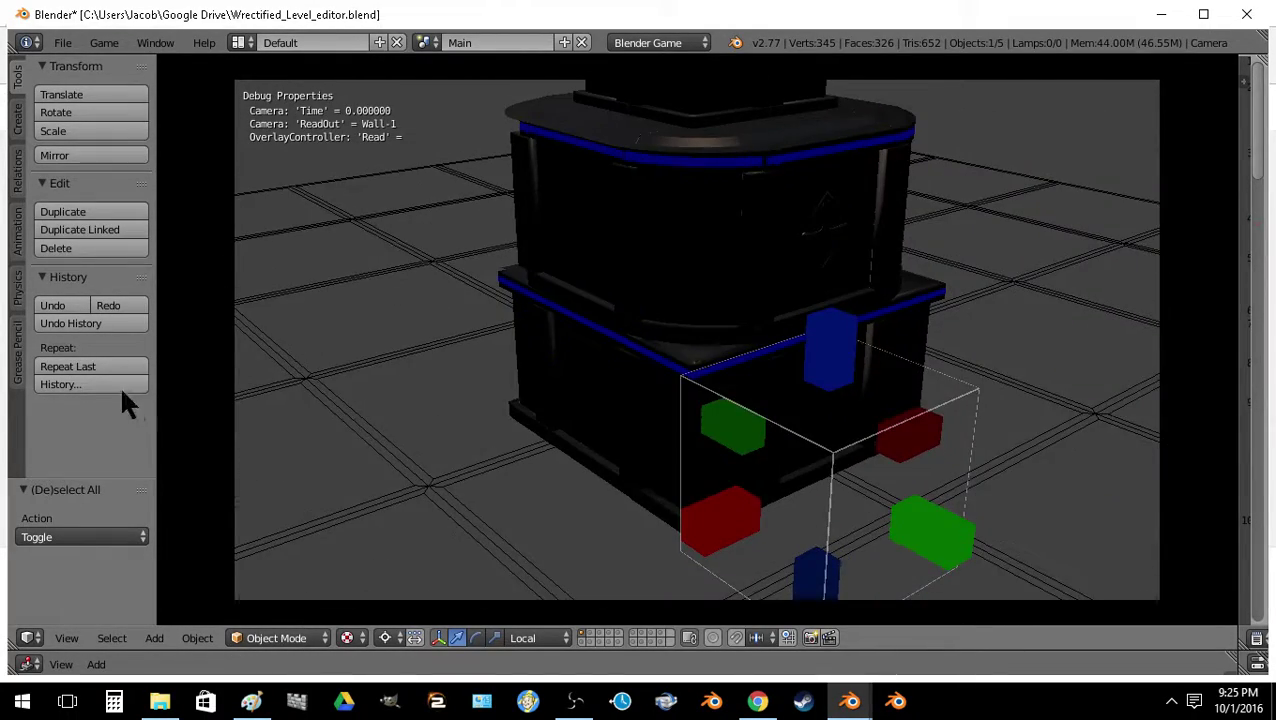
key("Left")
key("Left")
key("Left")
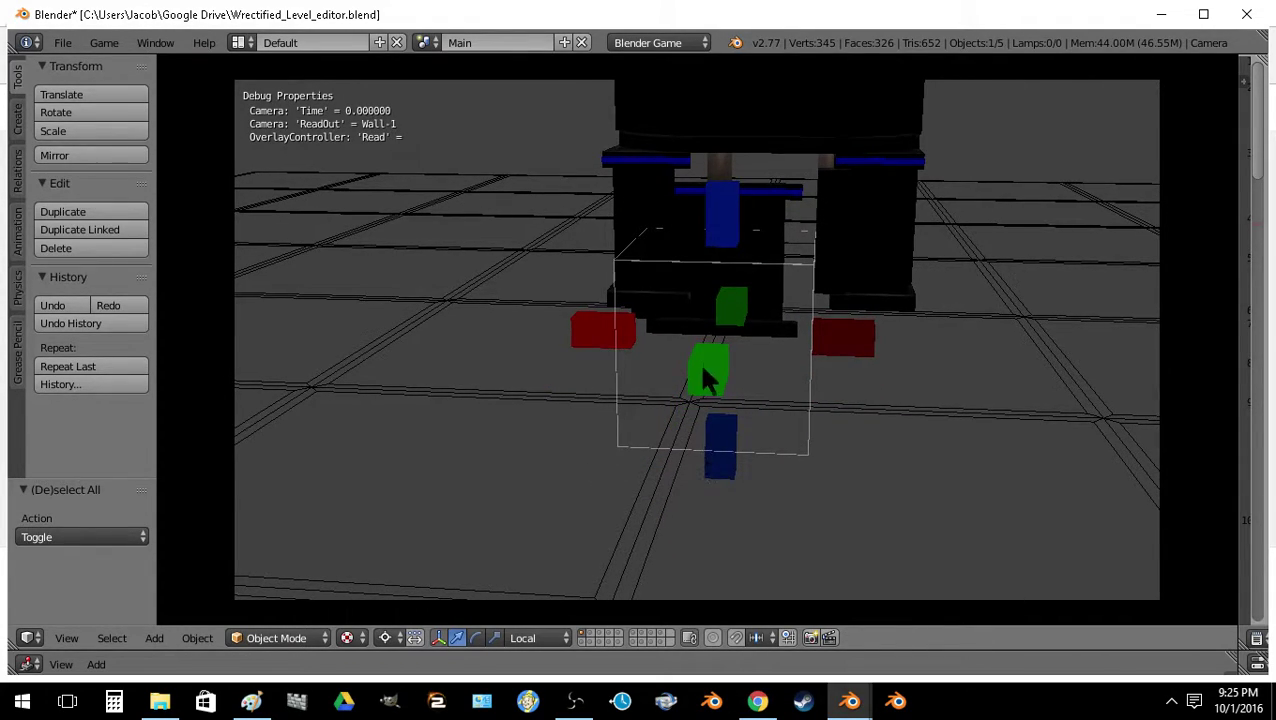
key("Up")
key("Right")
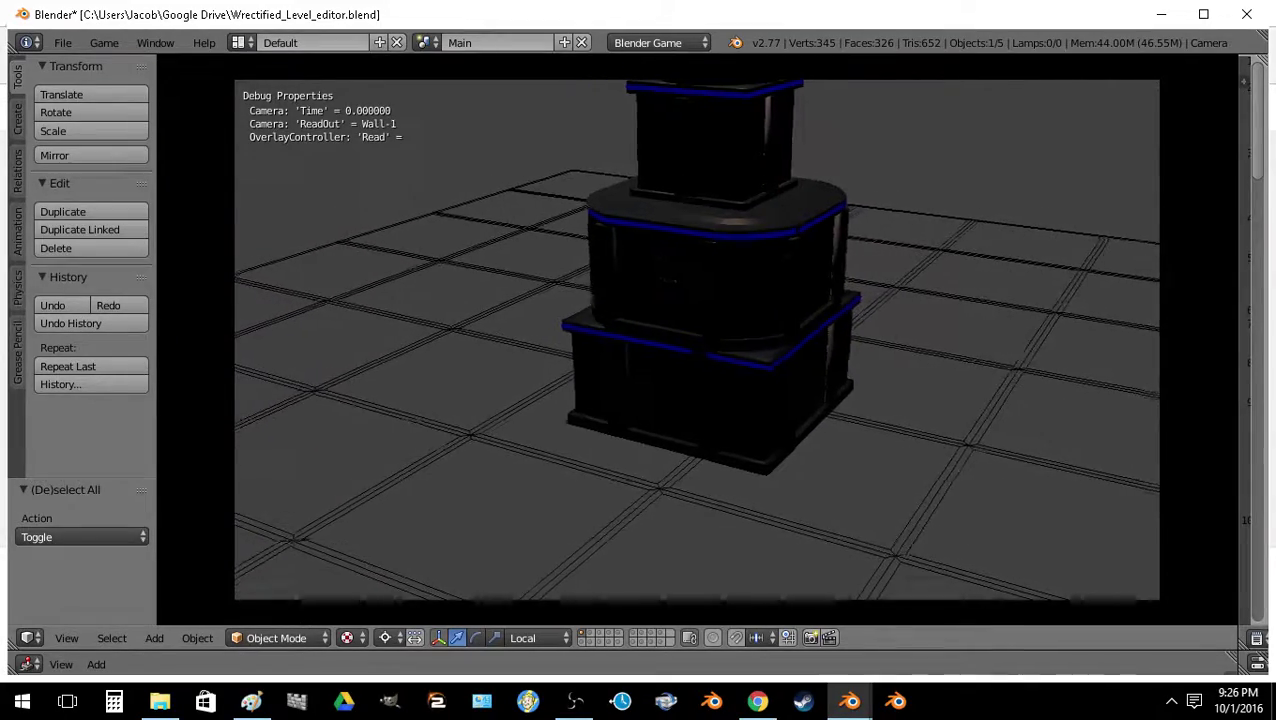
Inspect the whole stacked tower from its base up to the white sphere, circling around it
key("s")
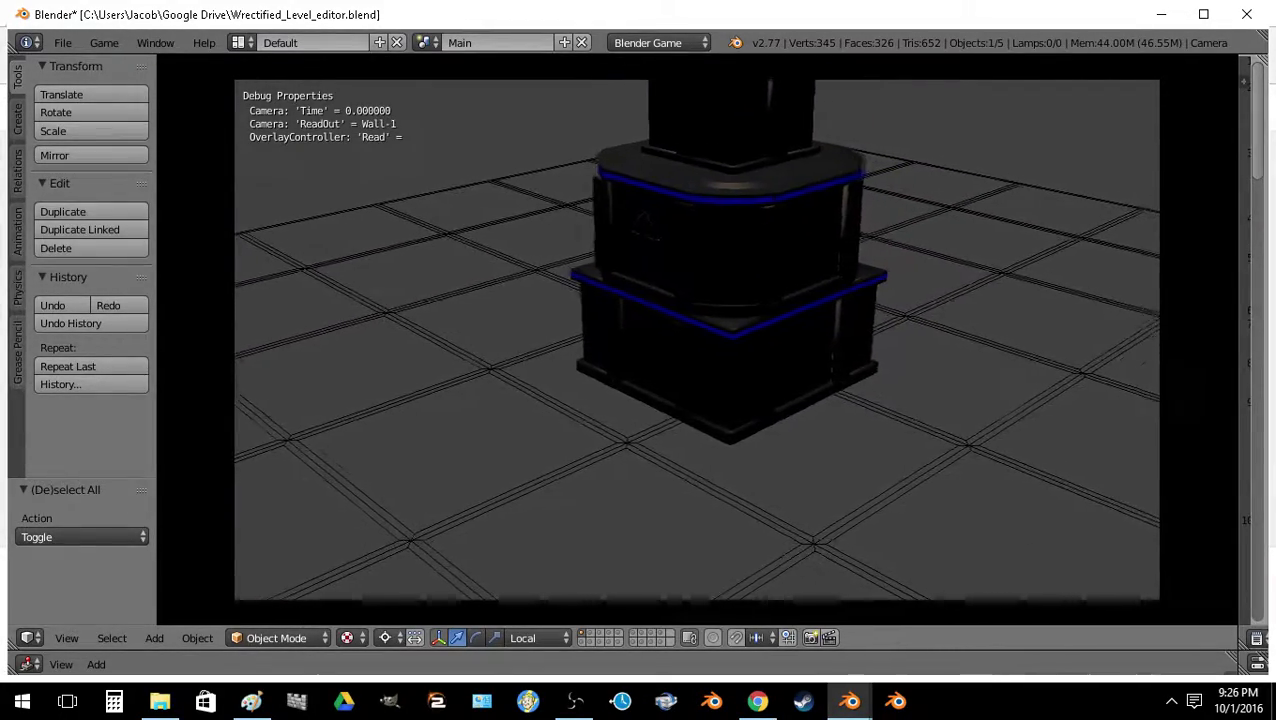
key("s")
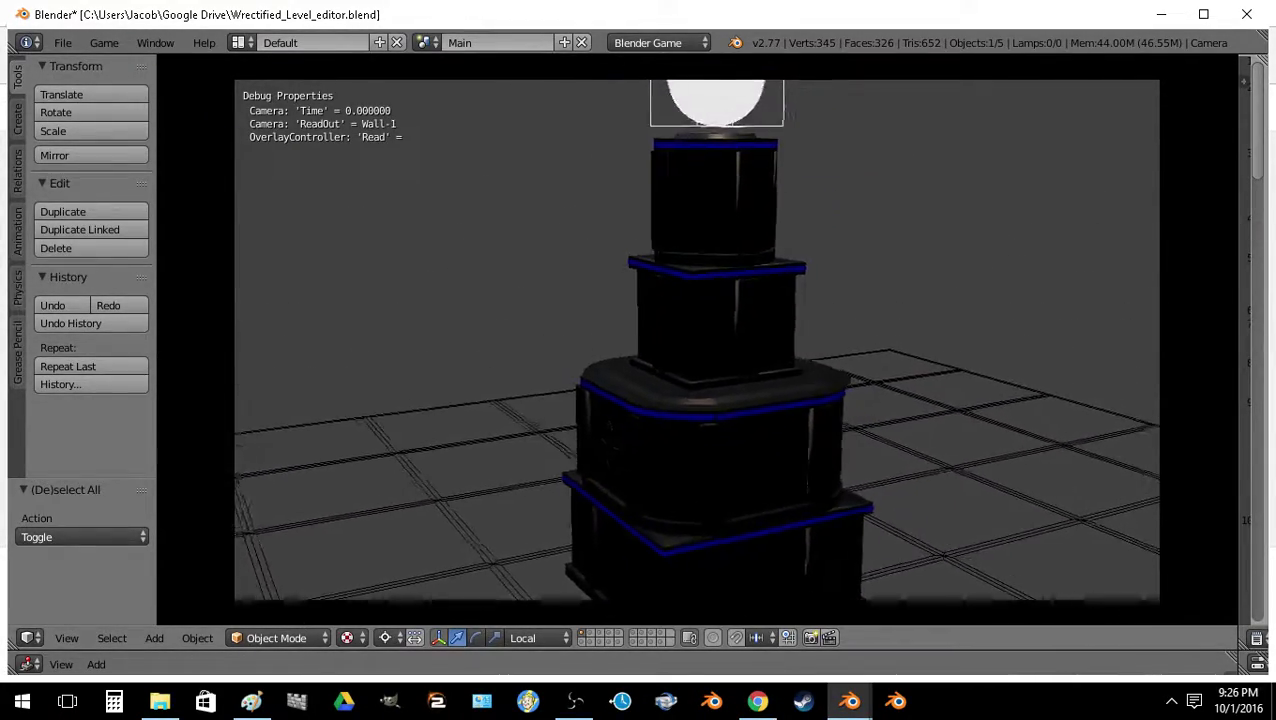
key("w")
key("s")
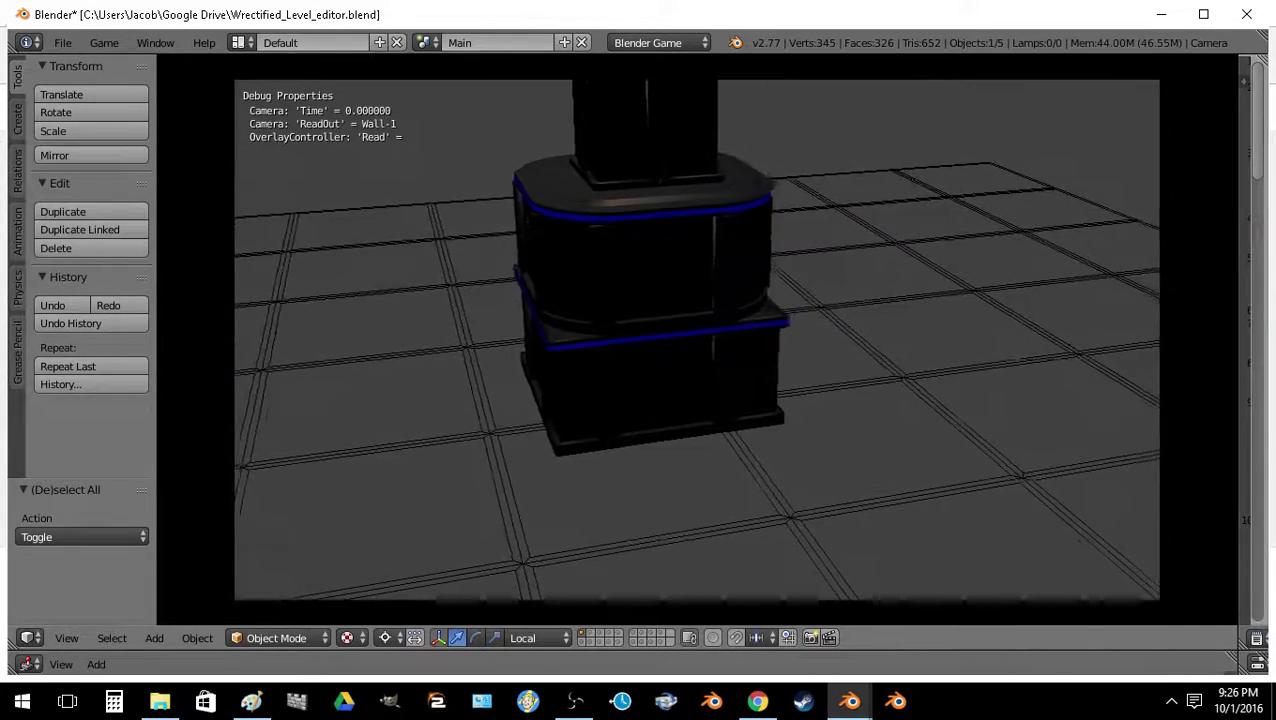
key("w")
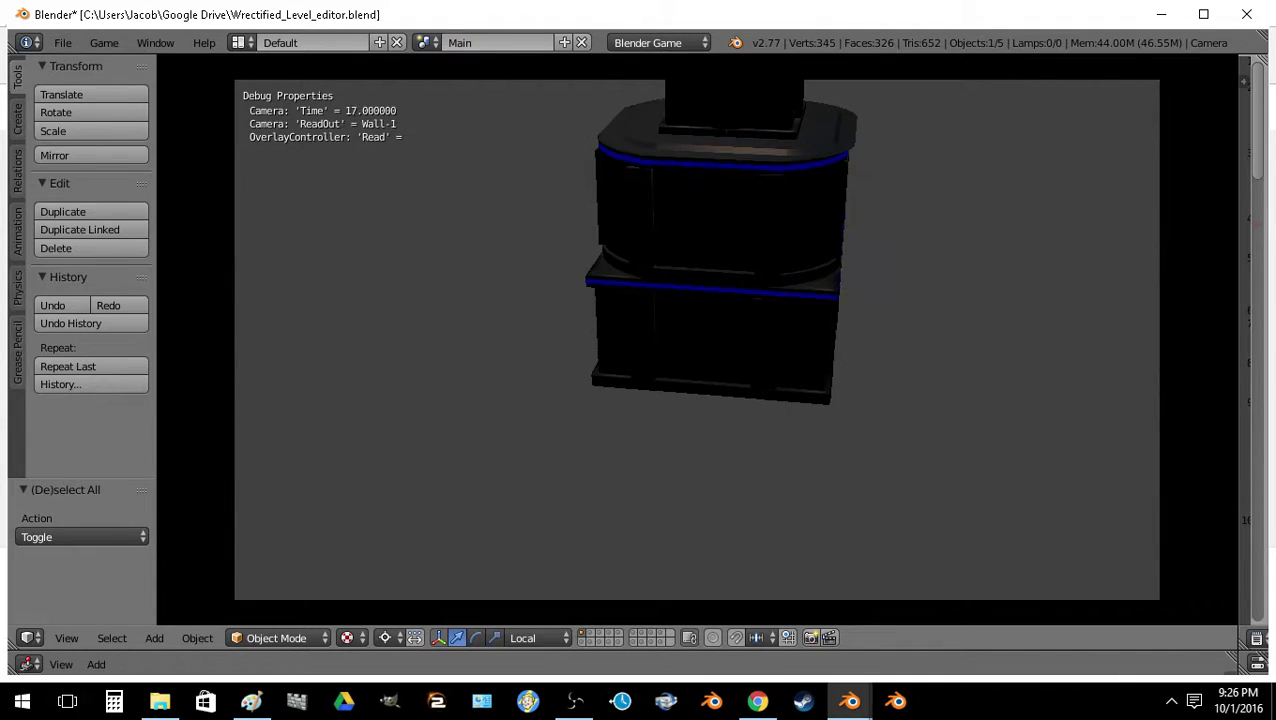
key("d")
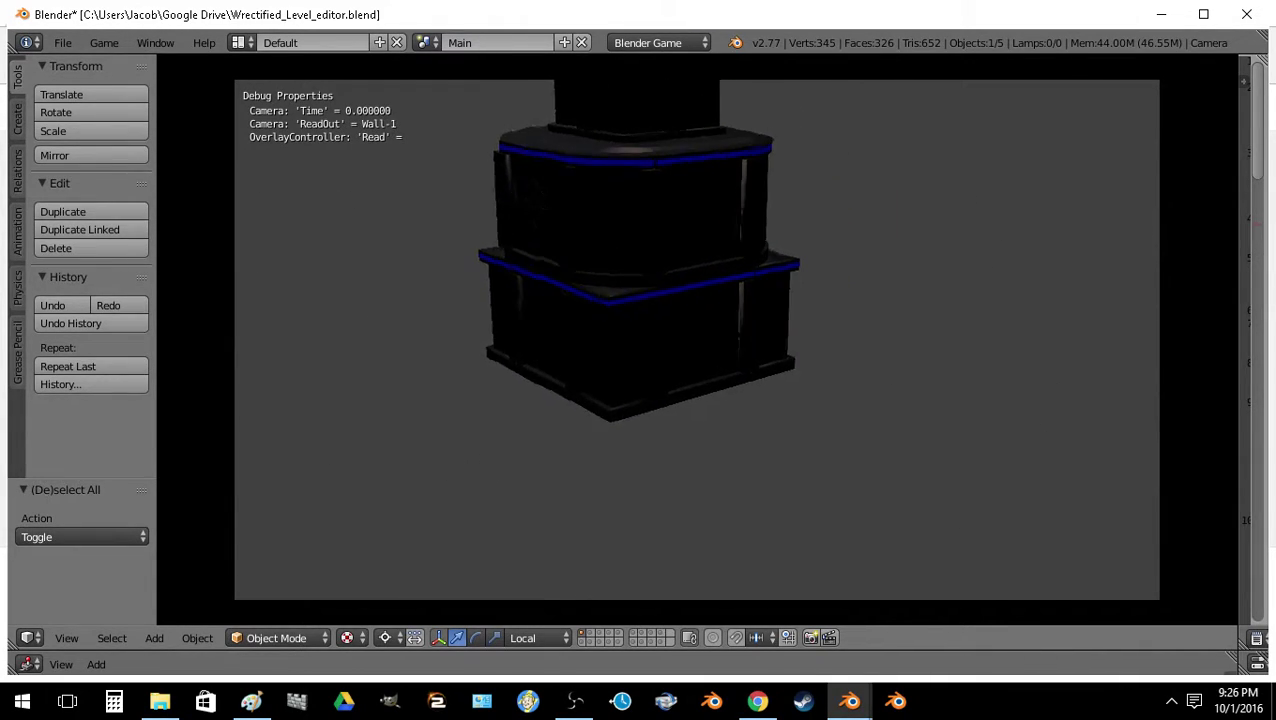
key("d")
key("d")
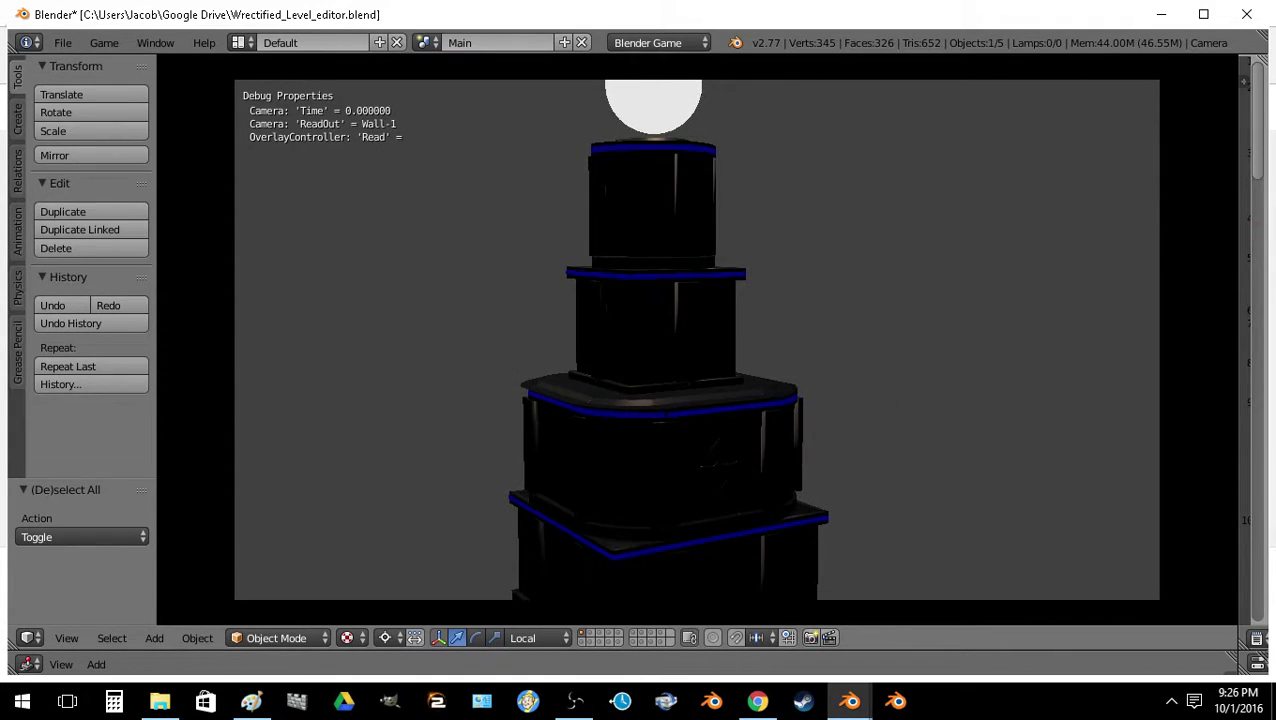
key("d")
key("d")
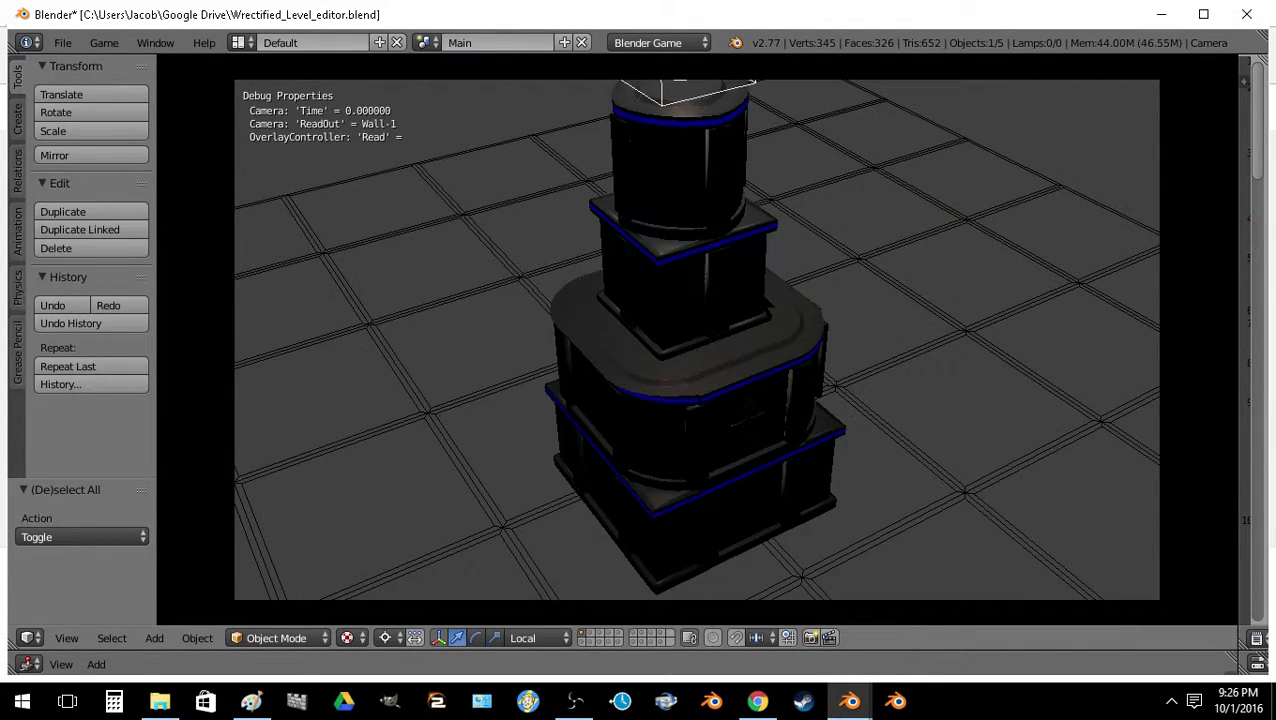
key("d")
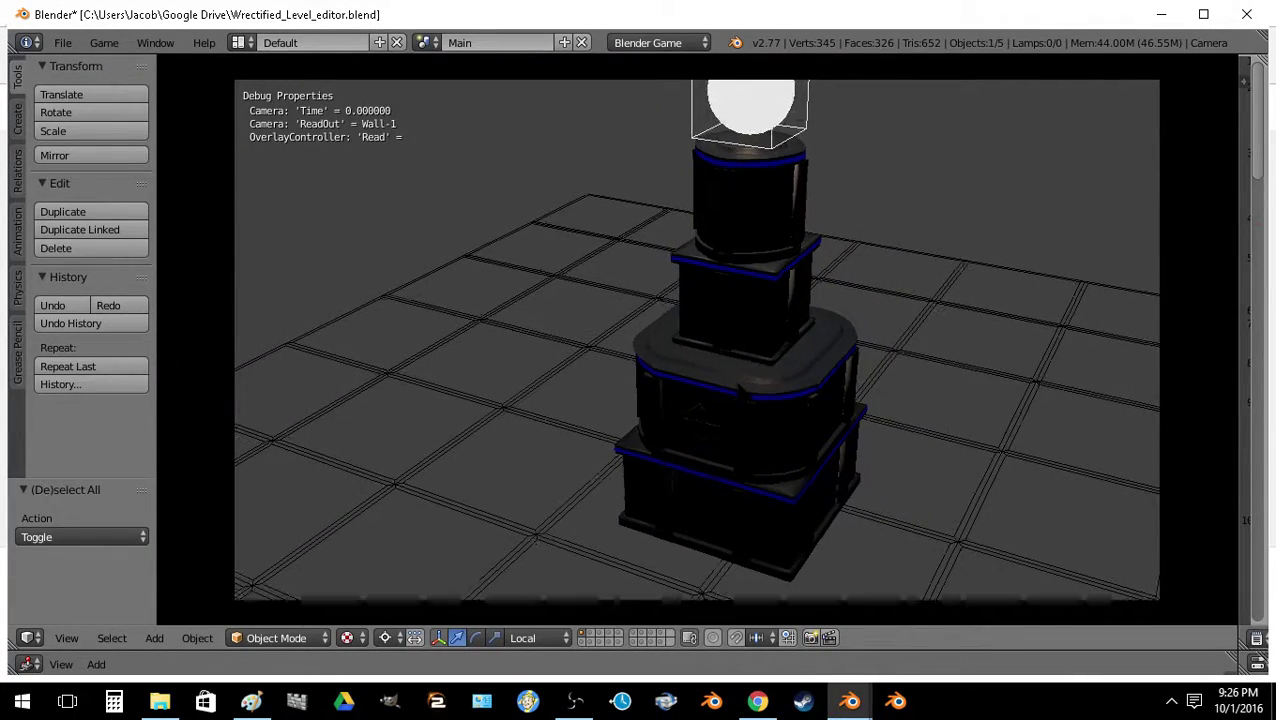